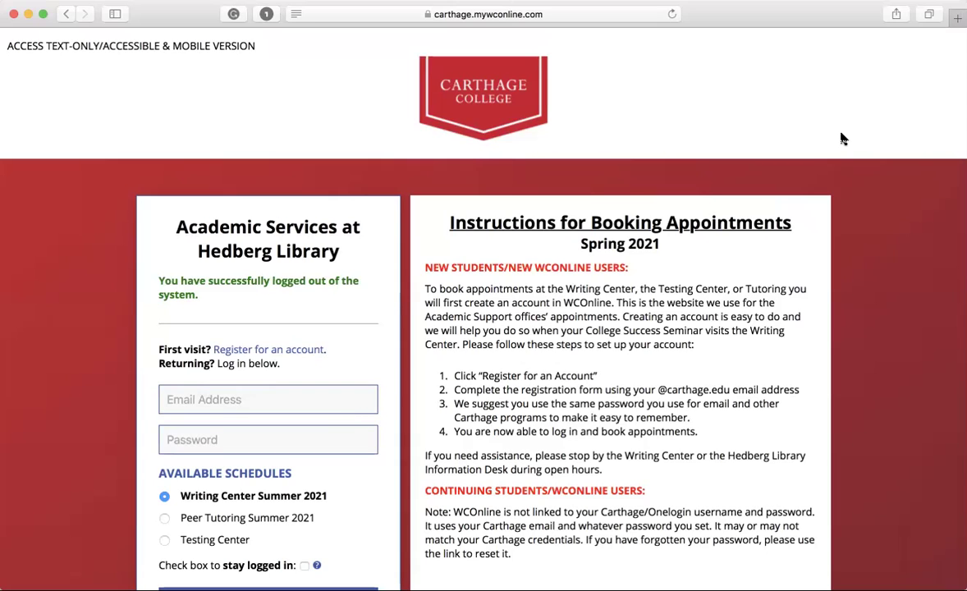
Log in with the saved autofill email and password, choosing the Peer Tutoring Summer 2021 schedule.
scroll(44, 396, down, 3)
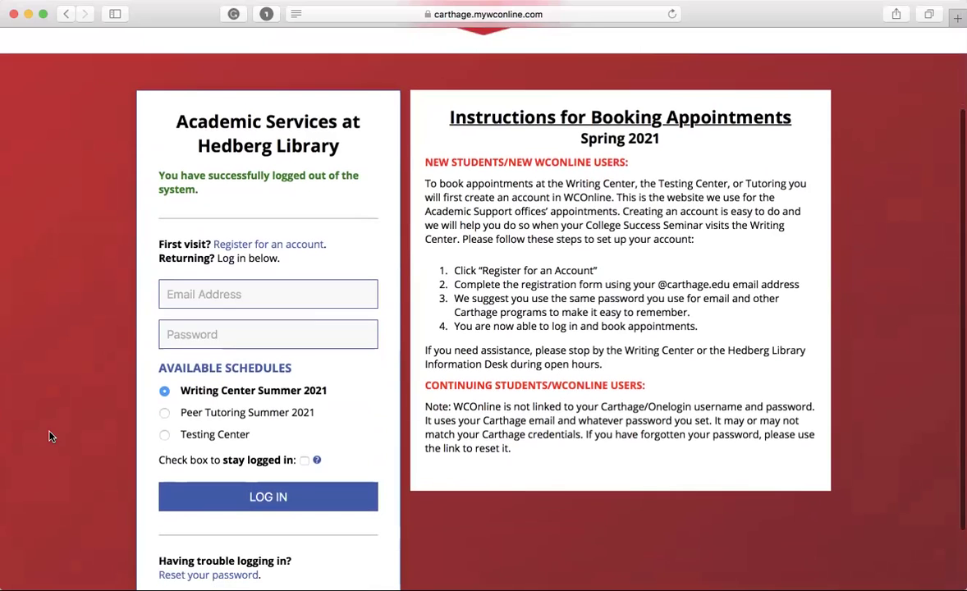
click(211, 292)
click(220, 318)
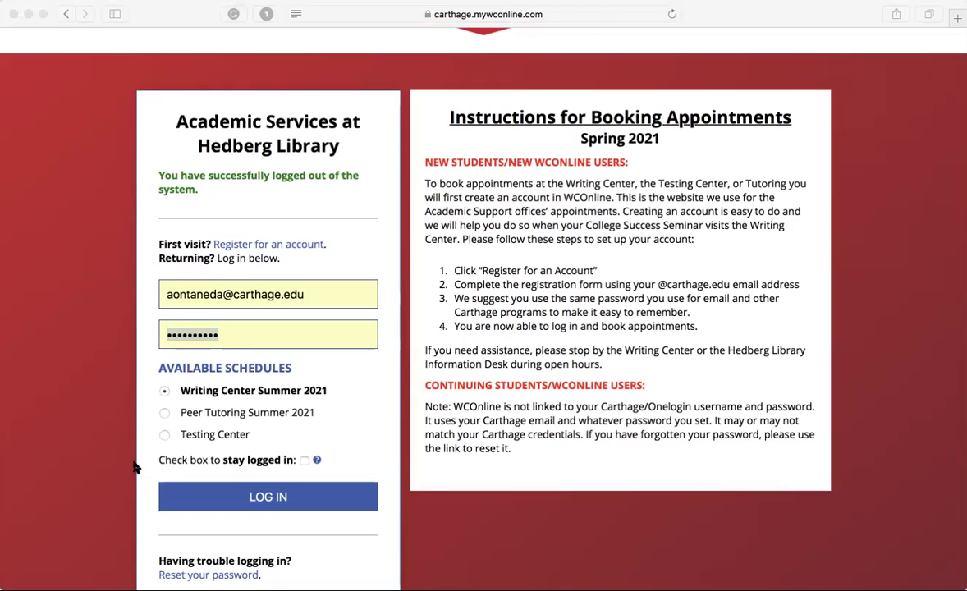
click(125, 425)
click(165, 414)
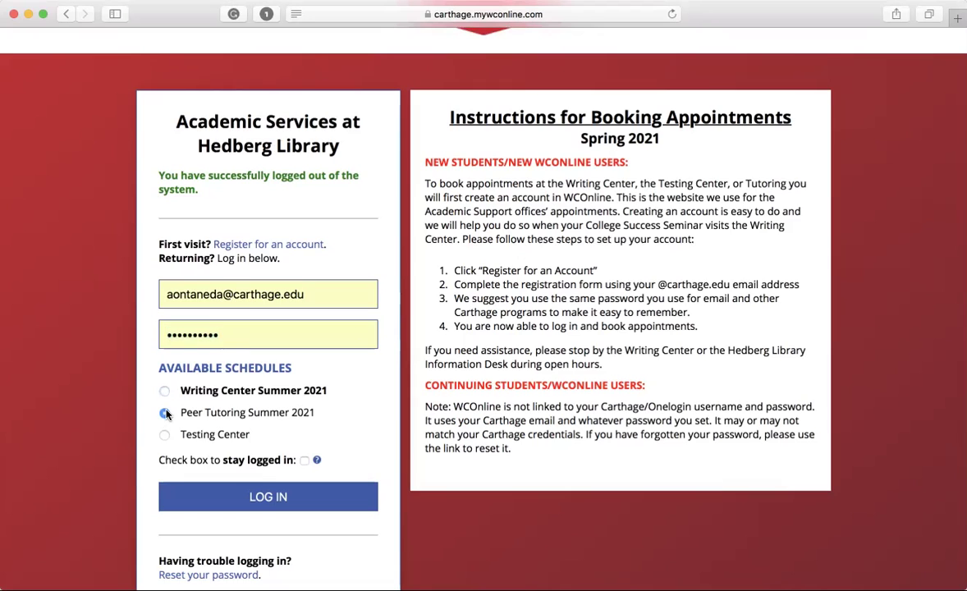
click(270, 498)
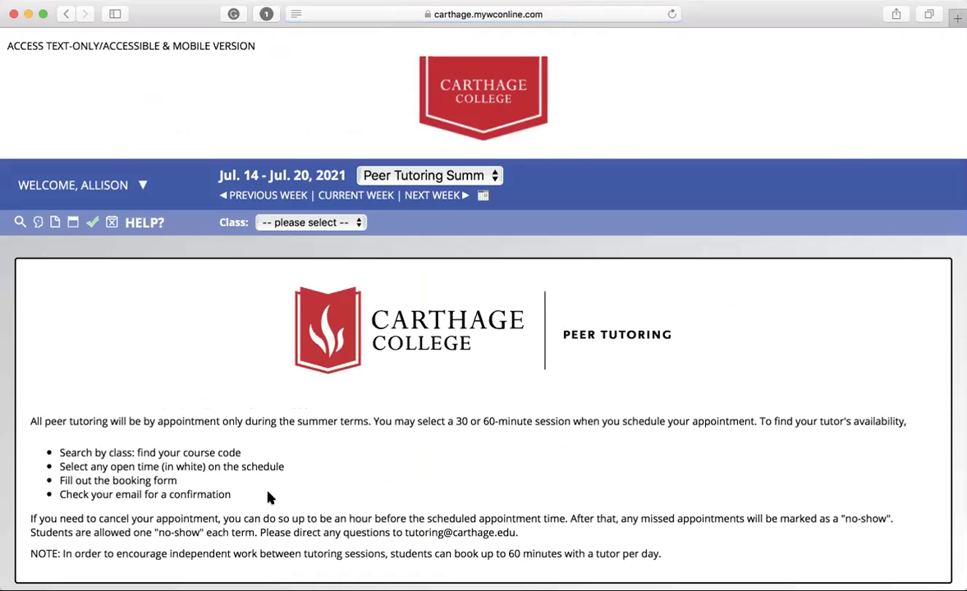
scroll(270, 497, down, 10)
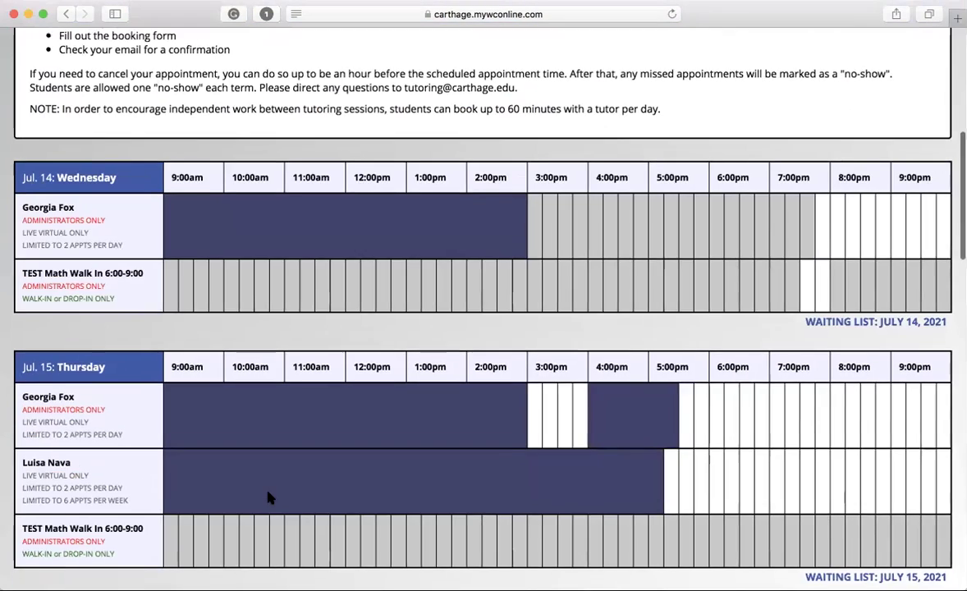
scroll(267, 498, up, 10)
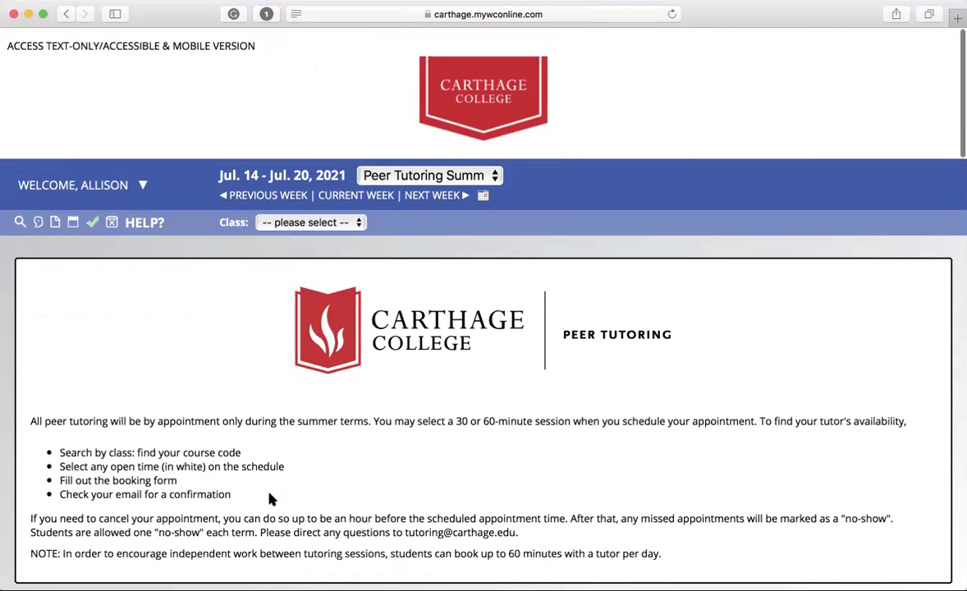
scroll(272, 499, down, 1)
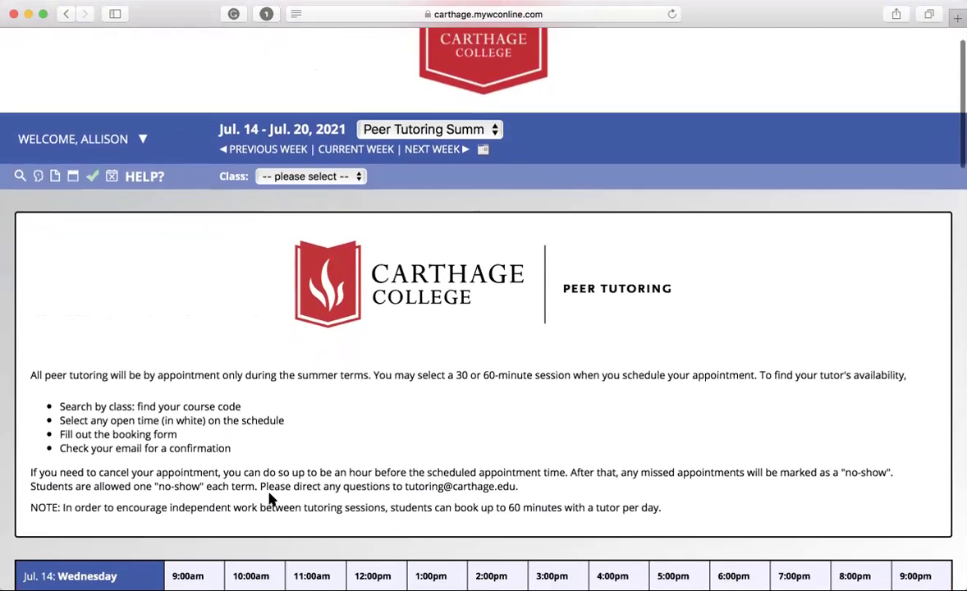
scroll(270, 497, down, 4)
scroll(270, 499, down, 6)
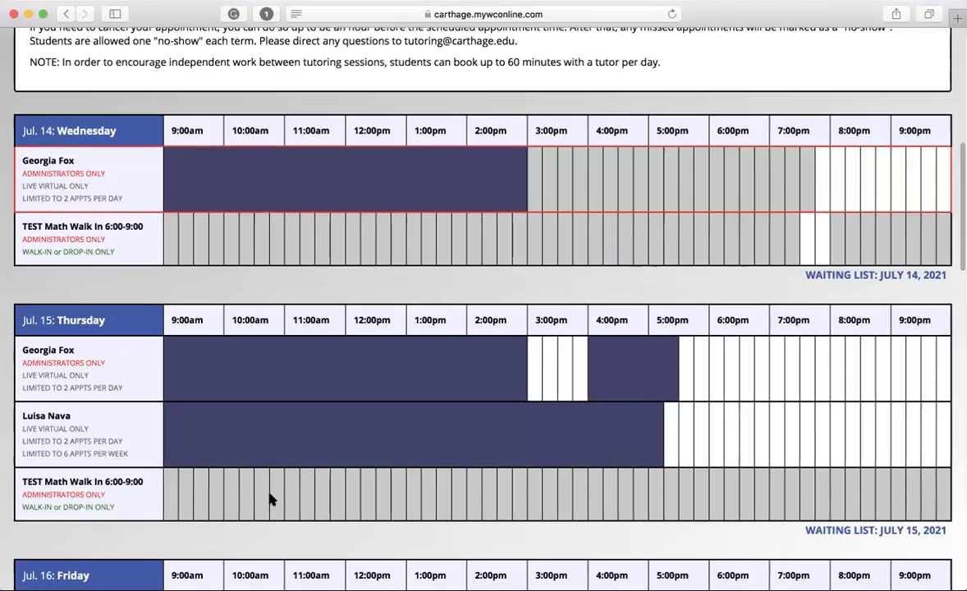
scroll(270, 495, down, 3)
scroll(270, 497, down, 4)
scroll(270, 498, up, 15)
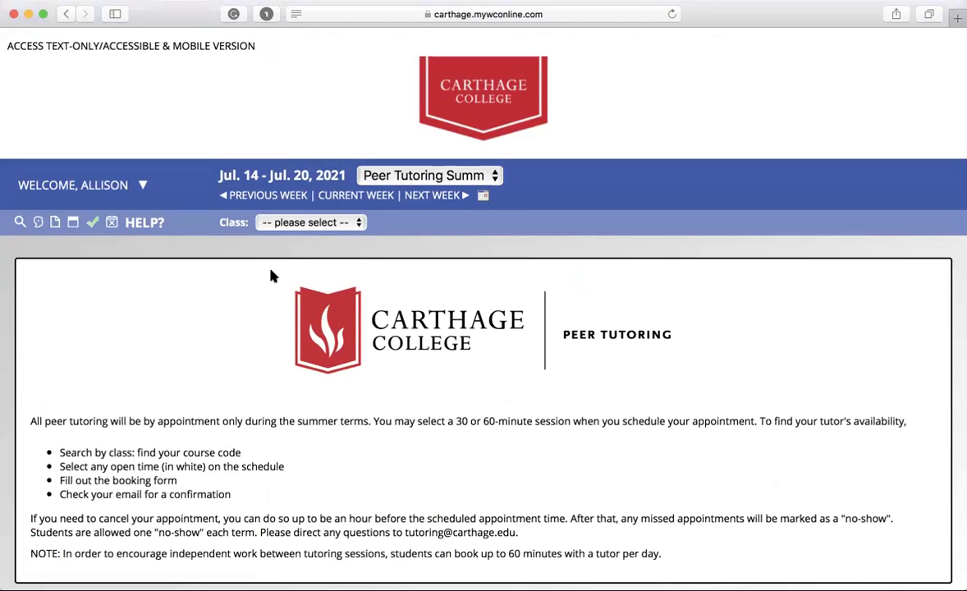
Filter the schedule by class to ECN 1010 and scroll through the matching tutors.
click(314, 223)
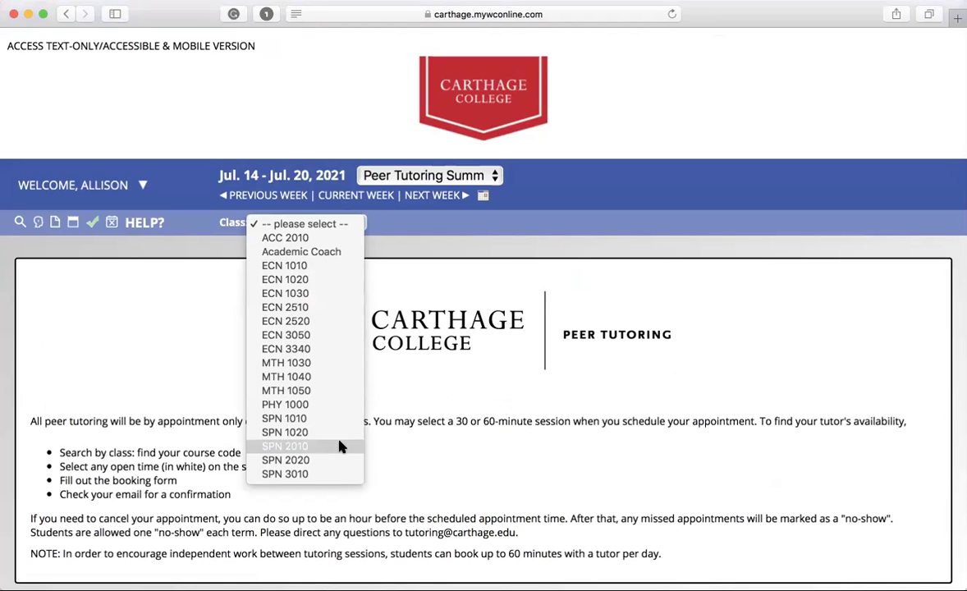
click(332, 269)
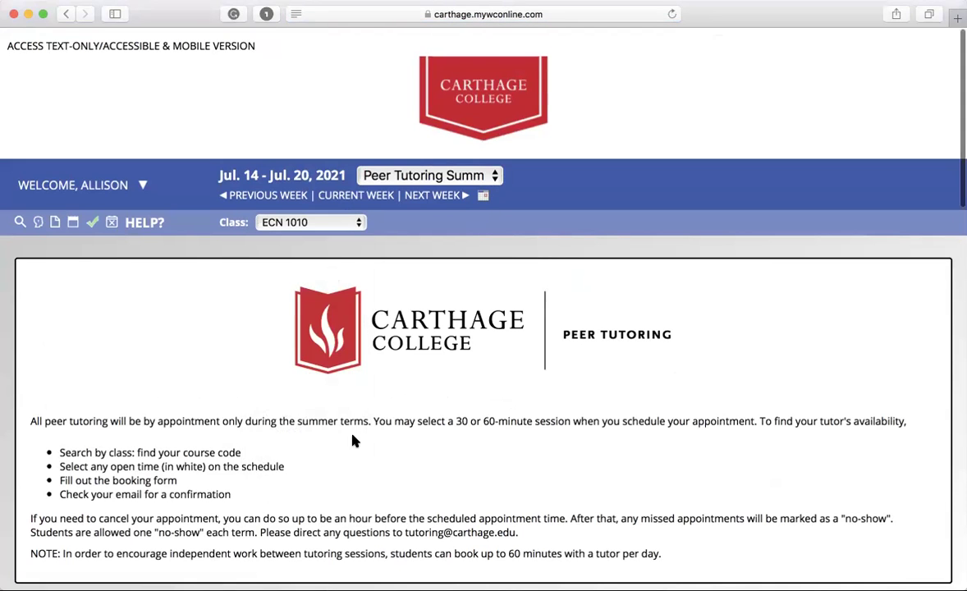
scroll(354, 441, down, 5)
scroll(354, 440, down, 2)
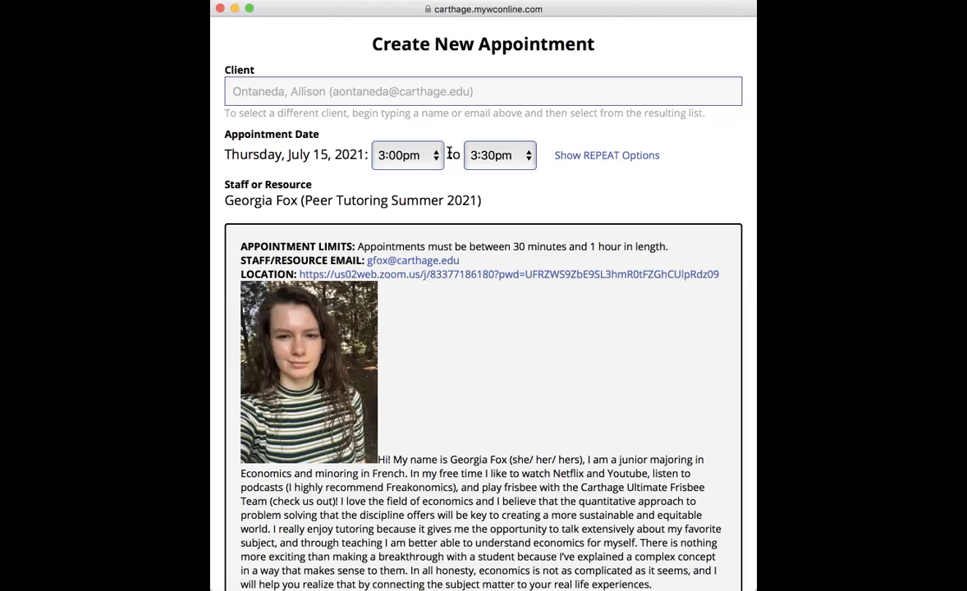
Highlight the appointment length limit note, then change the end time to 4:00pm.
drag(359, 247, 694, 247)
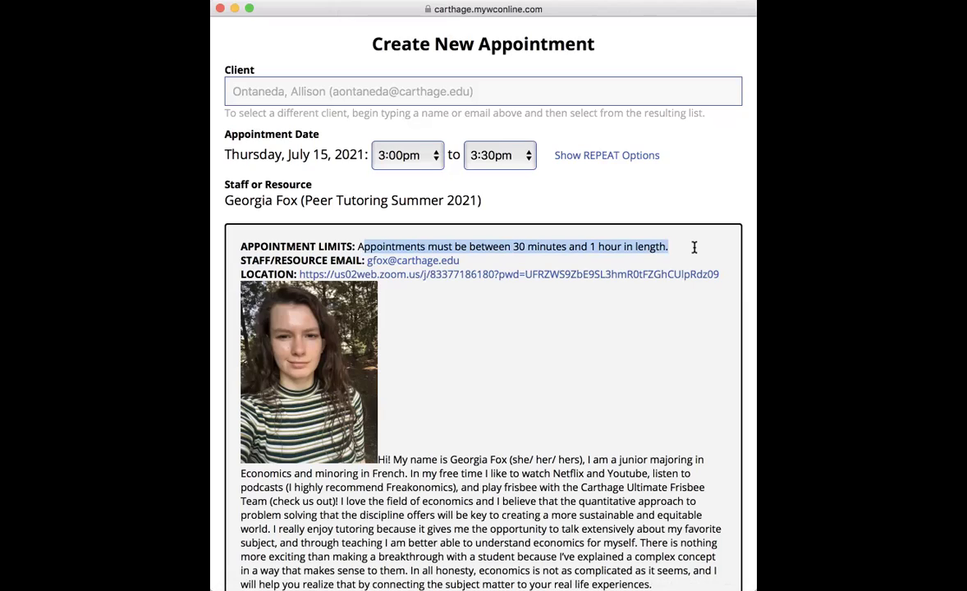
click(694, 248)
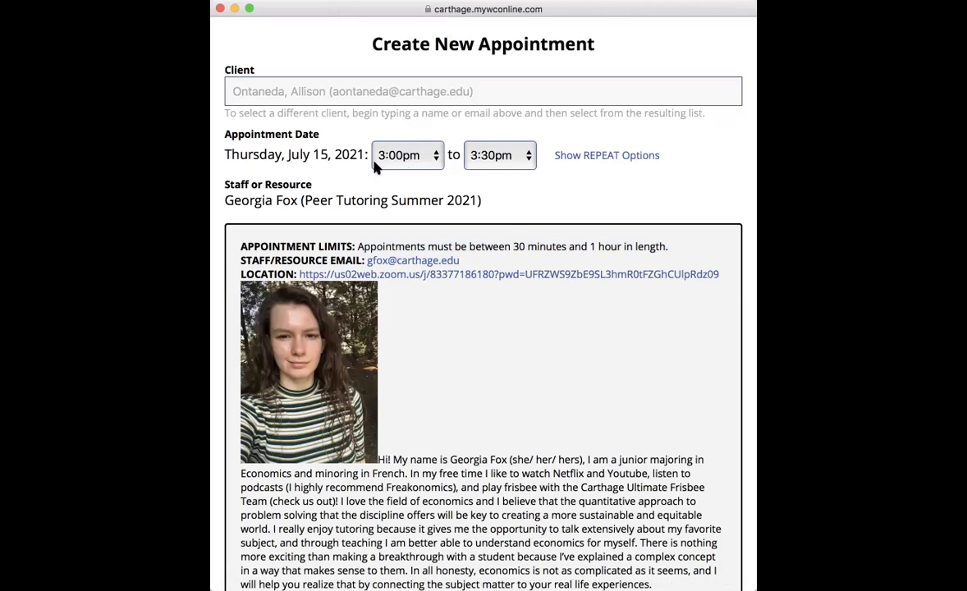
click(511, 164)
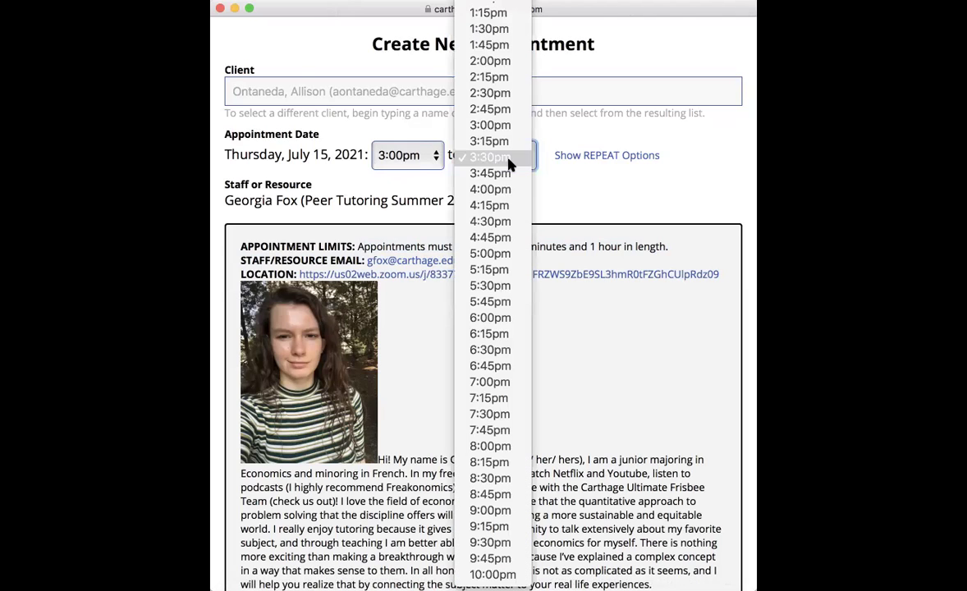
click(509, 192)
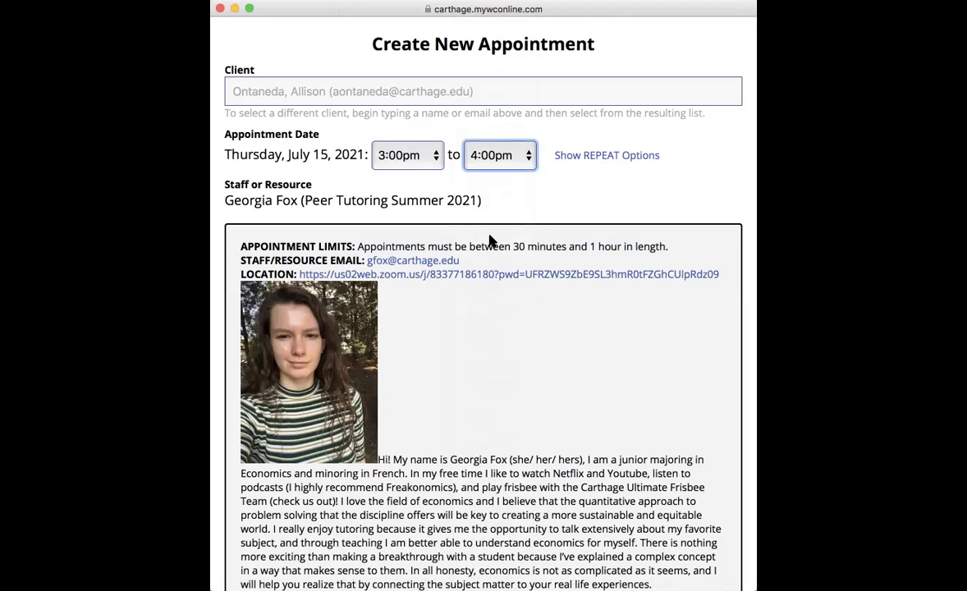
scroll(458, 366, down, 3)
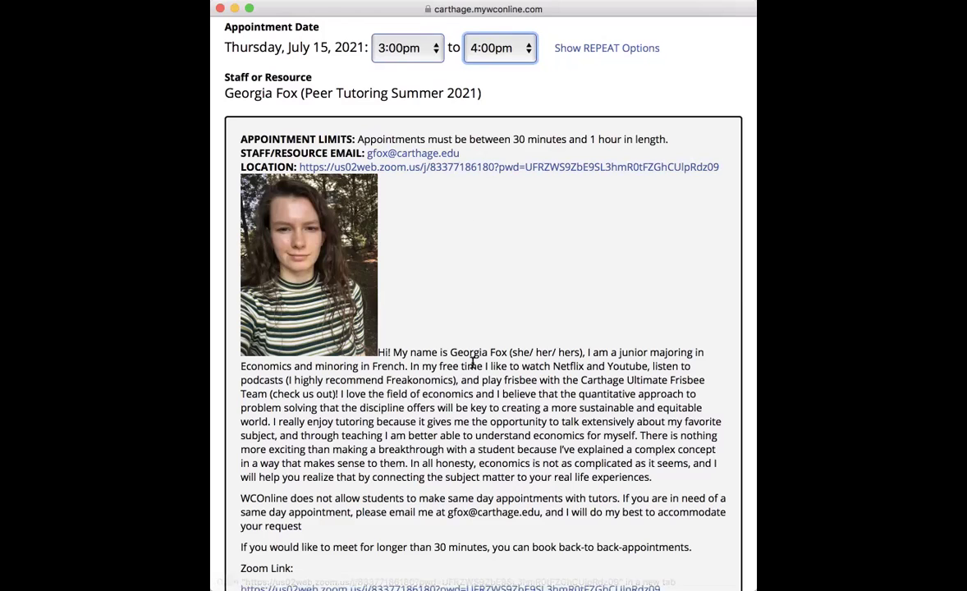
scroll(472, 365, down, 10)
Review the required questions and report-to-professor choices, then close the form without booking.
scroll(473, 367, down, 1)
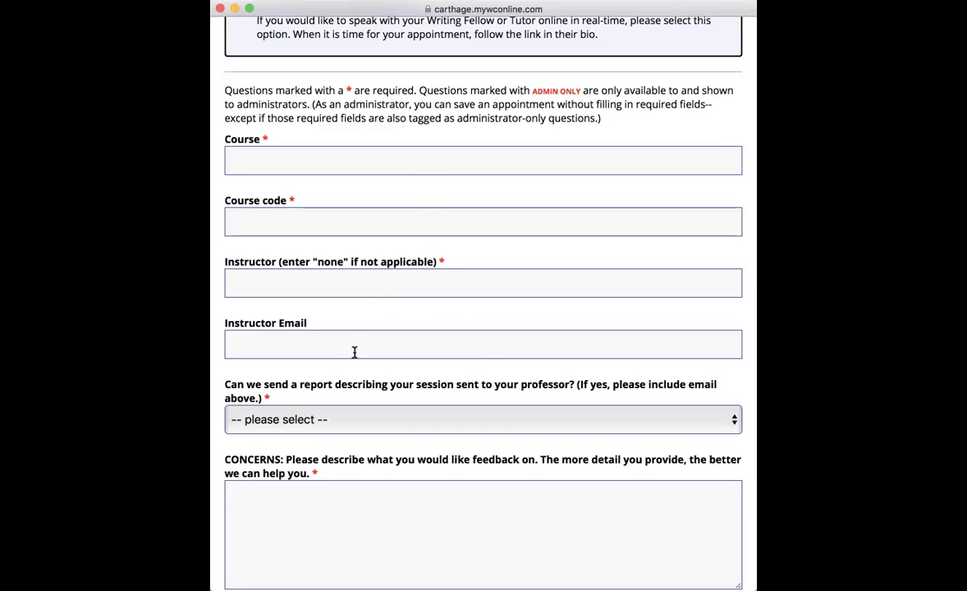
scroll(354, 352, down, 3)
click(350, 272)
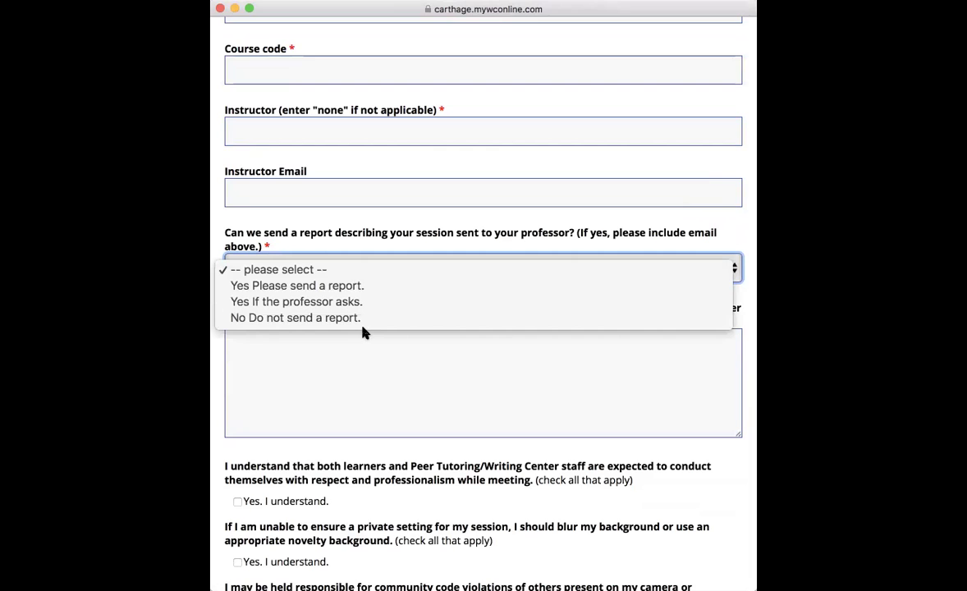
click(440, 217)
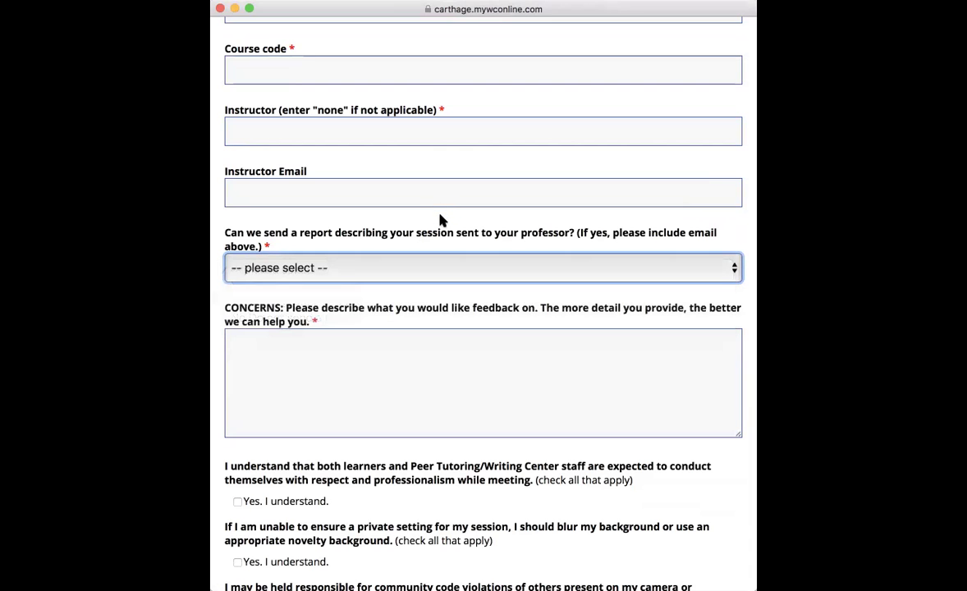
scroll(344, 427, down, 2)
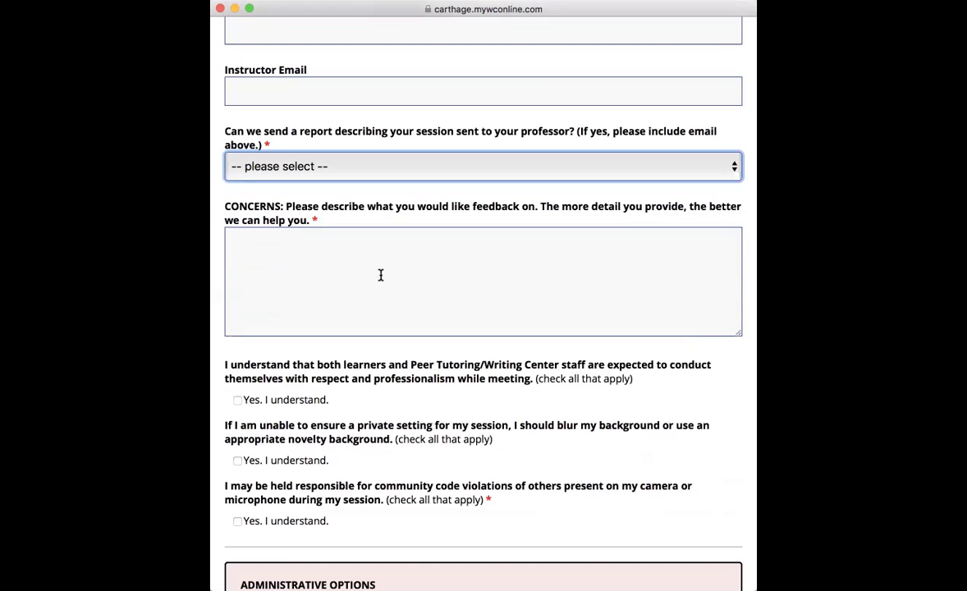
scroll(380, 275, down, 2)
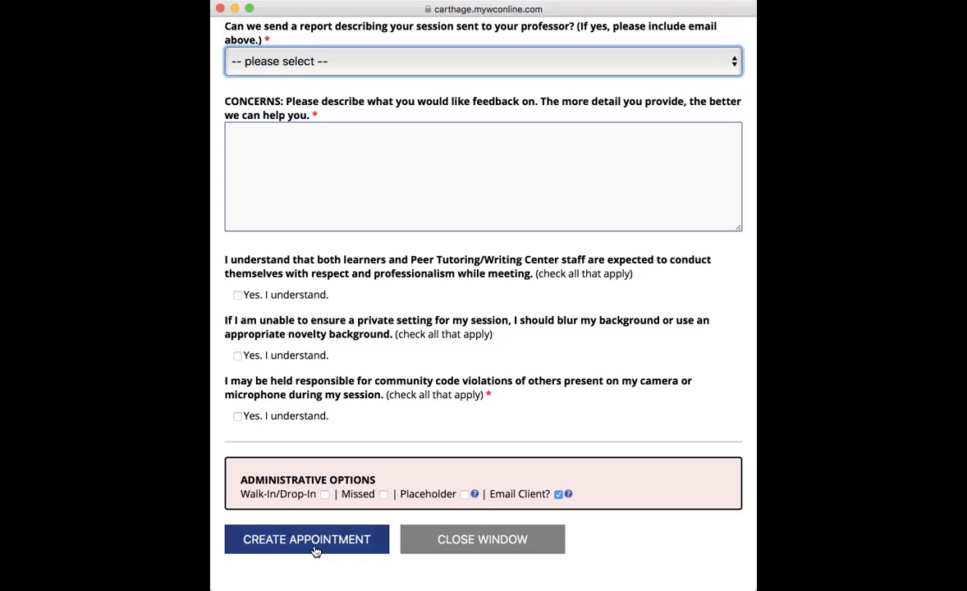
scroll(445, 212, up, 5)
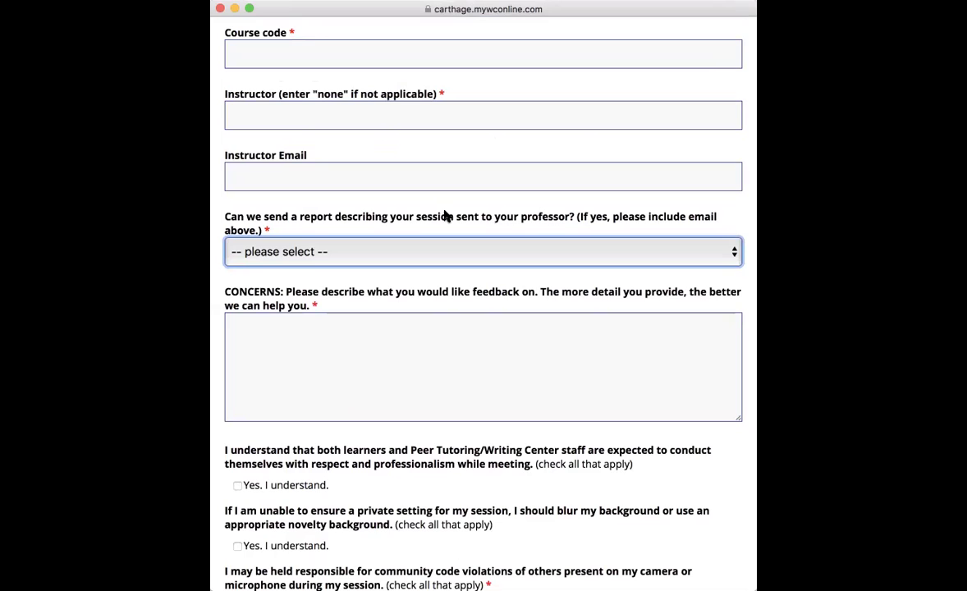
scroll(446, 216, down, 5)
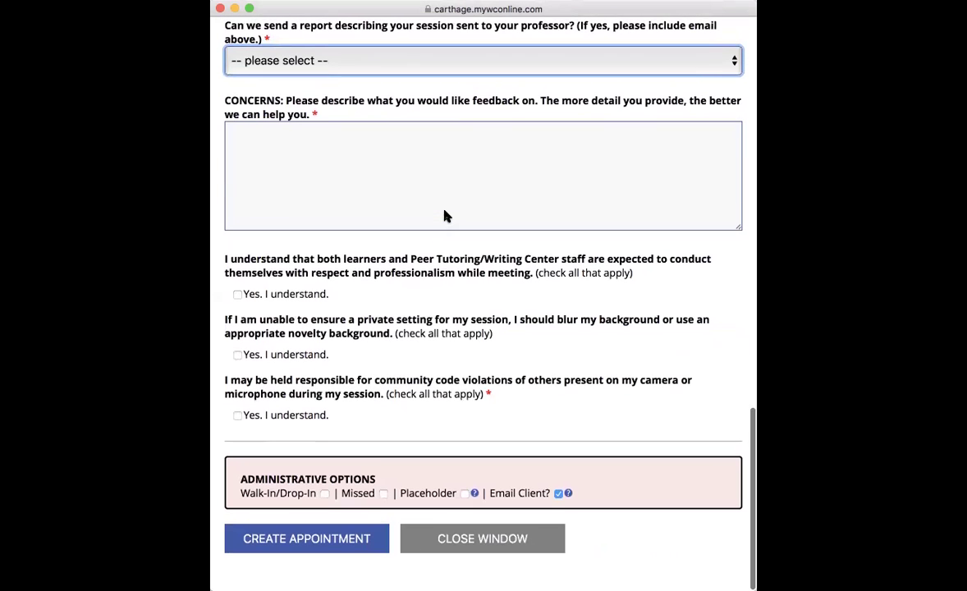
click(508, 547)
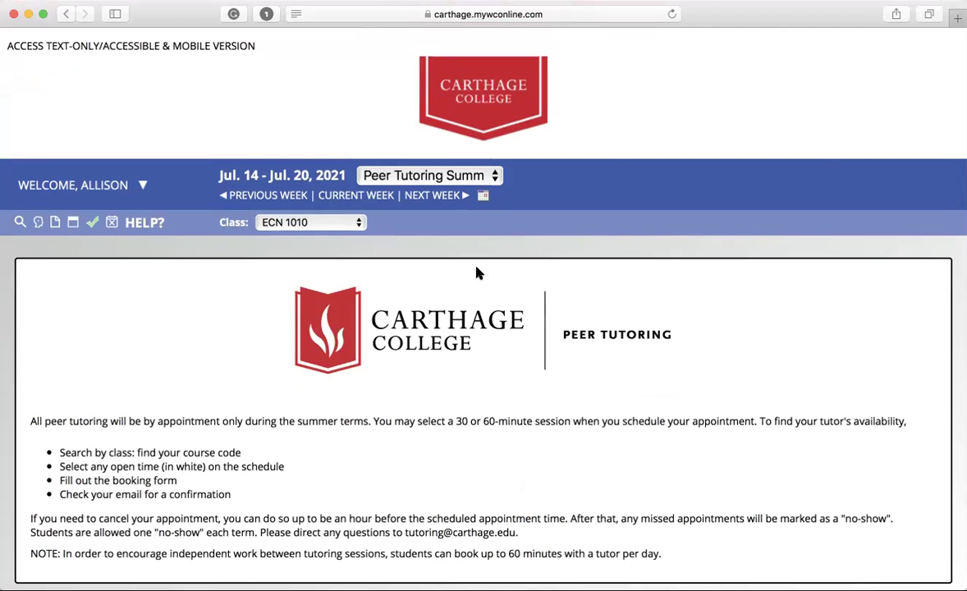
Open the schedule selector beside the Jul. 14 – Jul. 20, 2021 week dates.
click(444, 175)
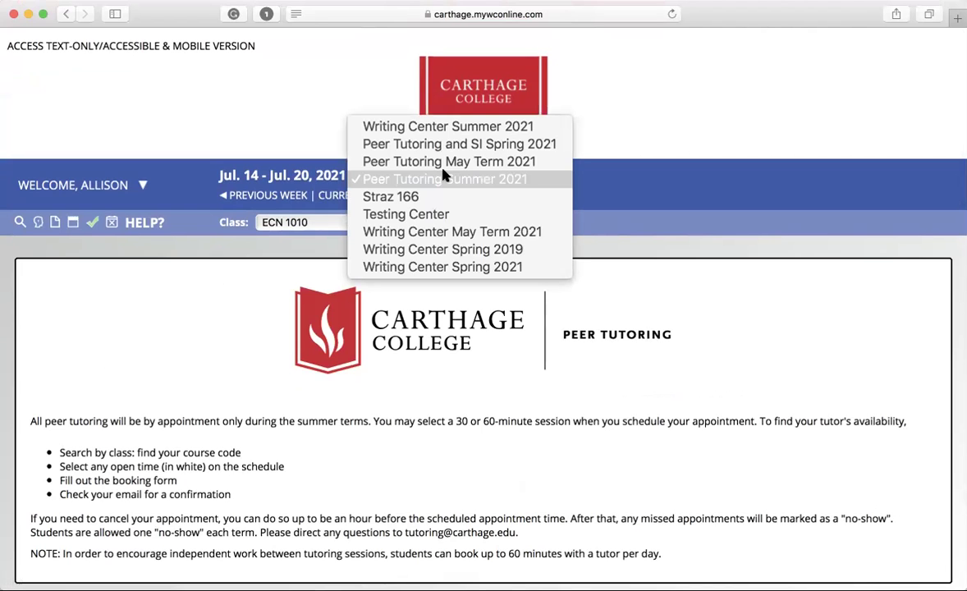
Switch to Peer Tutoring and SI Spring 2021 and step back to the Apr. 15 – Apr. 21 week.
click(453, 148)
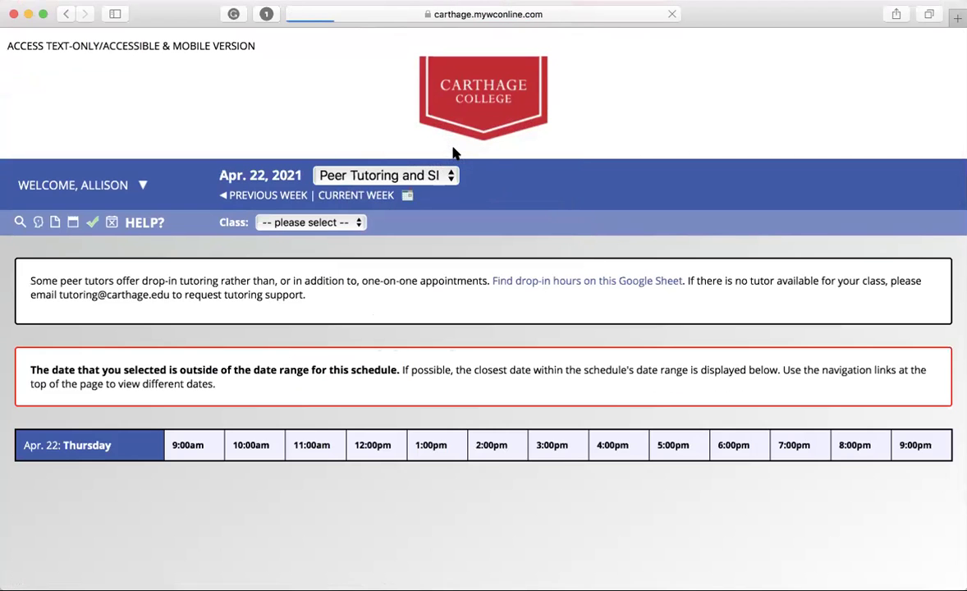
click(277, 191)
scroll(322, 439, down, 2)
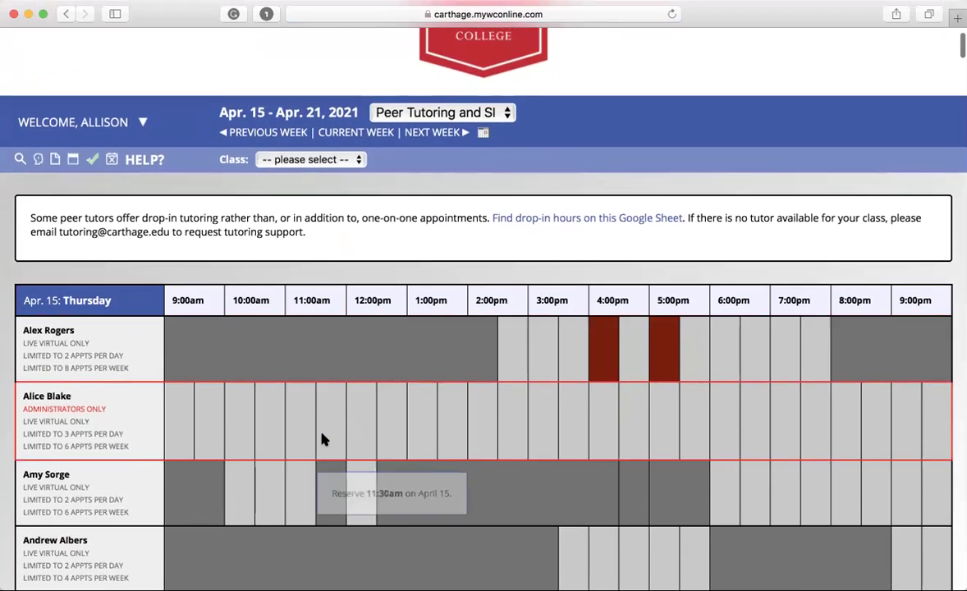
scroll(322, 440, down, 5)
scroll(322, 439, up, 6)
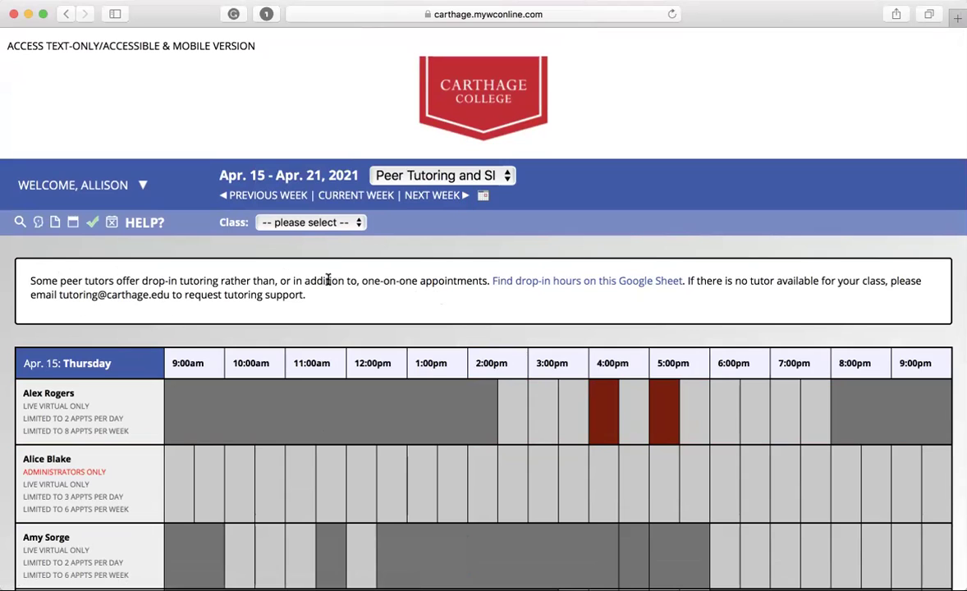
Open the Spring 2021 drop-in hours Google Sheet, review the Spring Finals listings, then go back.
click(523, 283)
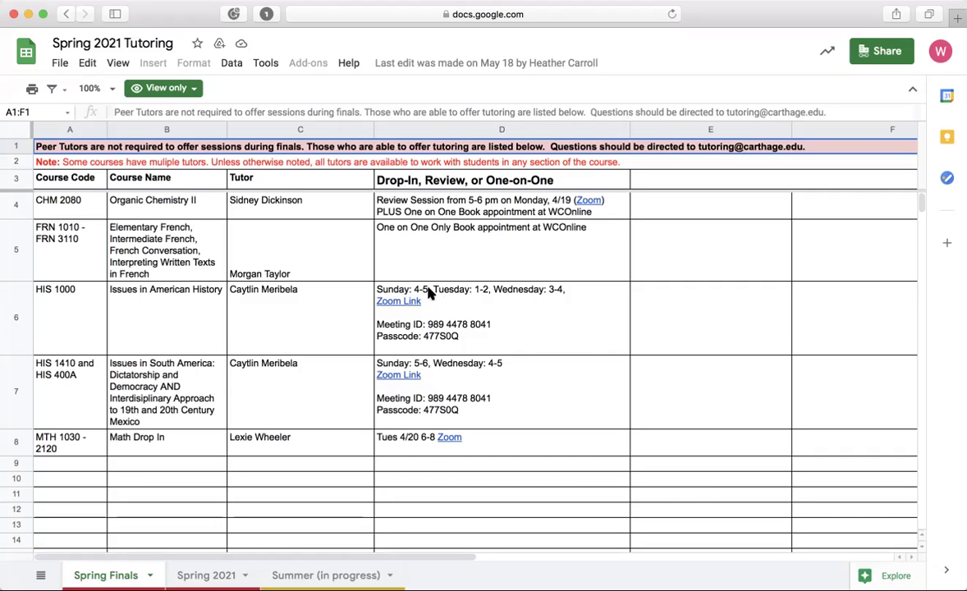
mouse_move(430, 294)
click(65, 15)
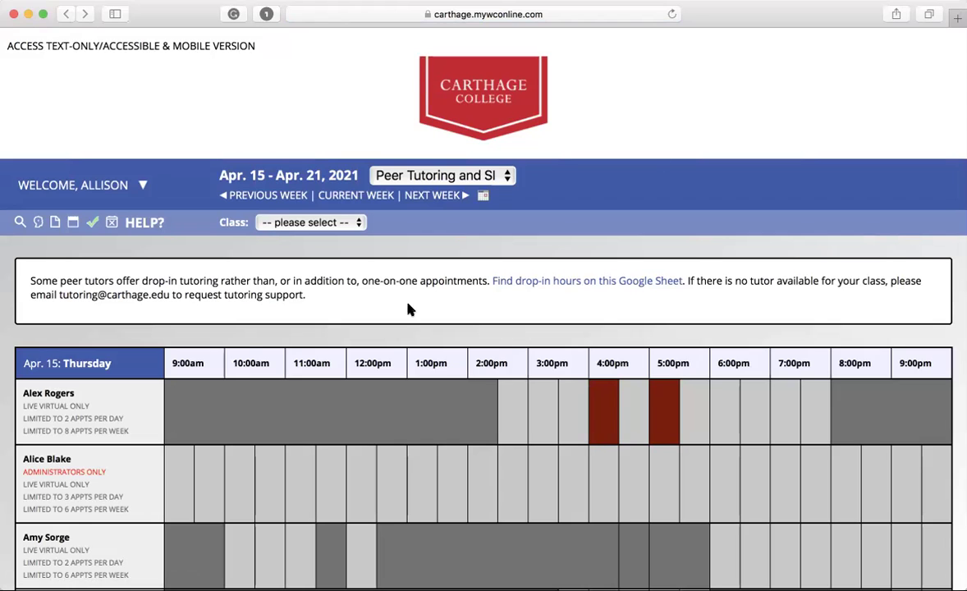
Highlight the tutoring contact email address in the notice box, then deselect it.
drag(59, 294, 166, 296)
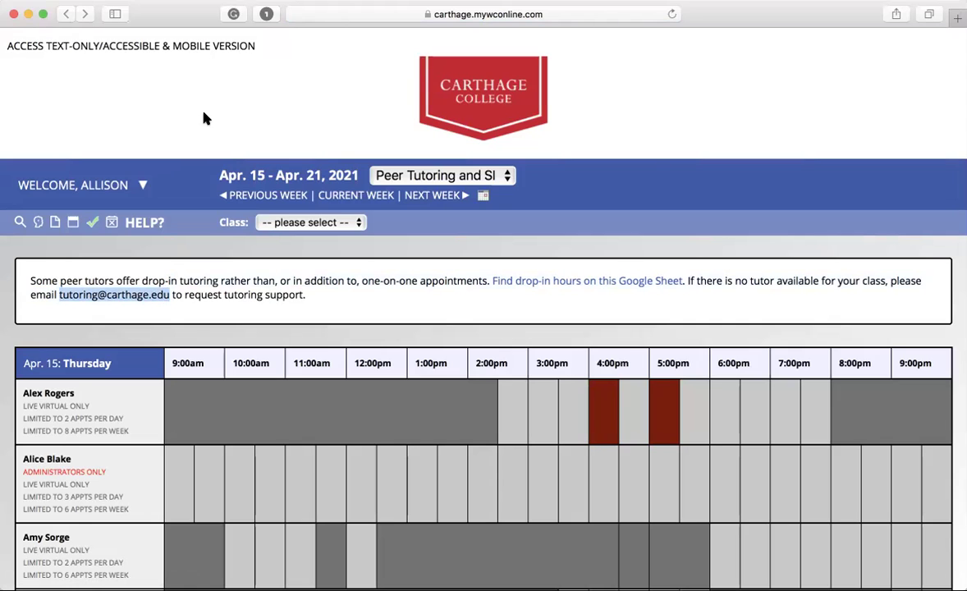
click(277, 111)
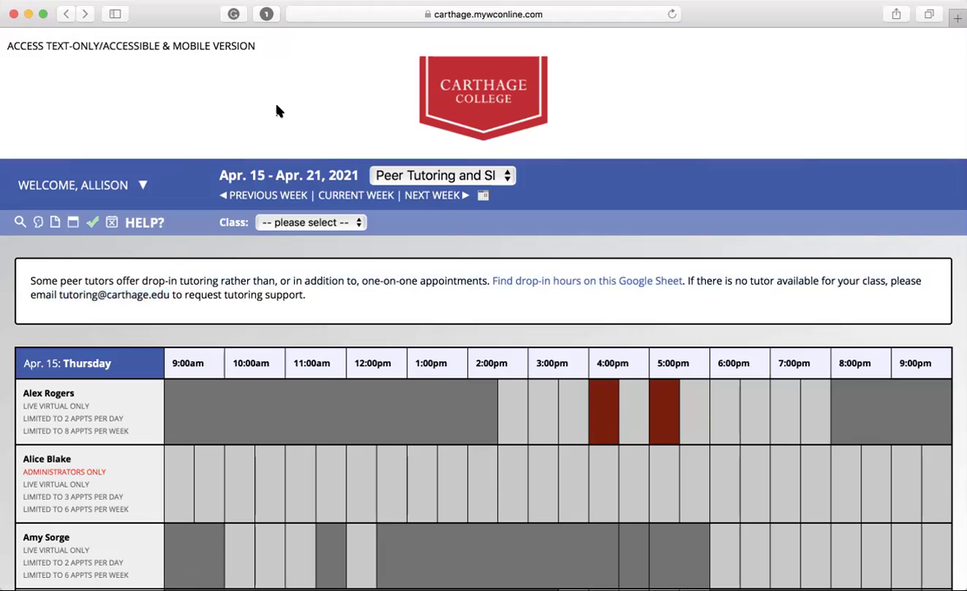